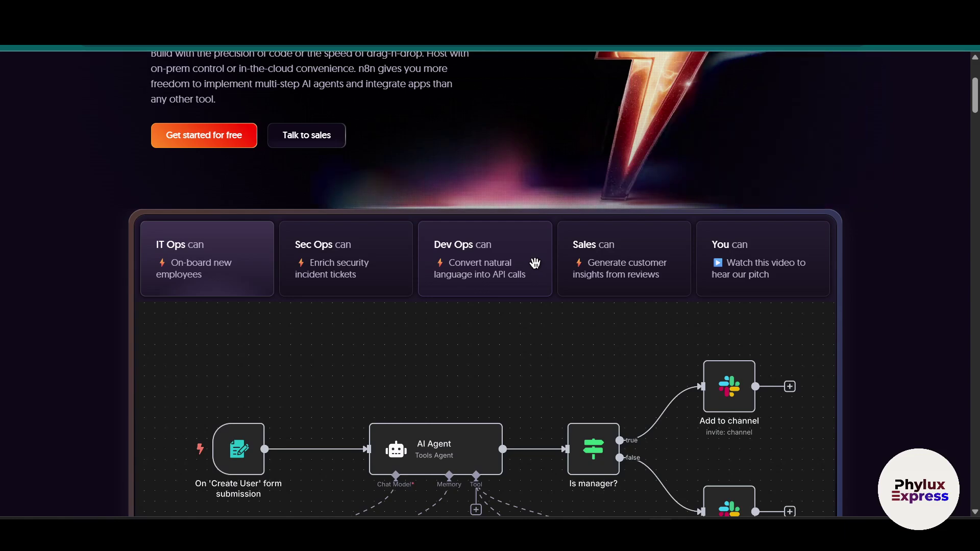
Scroll through the example workflow on the n8n homepage
{"action": "scroll", "coordinate": [535, 263], "scroll_direction": "down", "scroll_amount": 2}
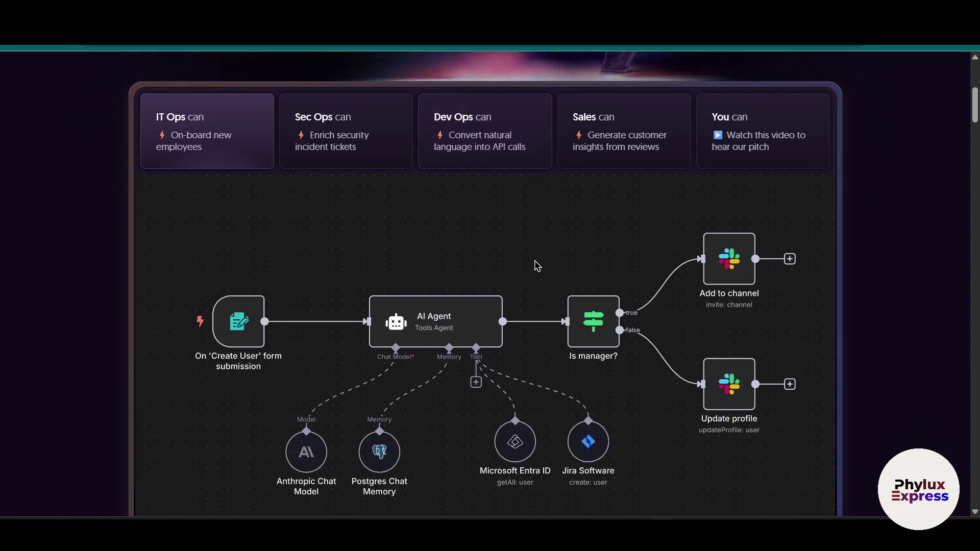
{"action": "scroll", "coordinate": [535, 263], "scroll_direction": "up", "scroll_amount": 6}
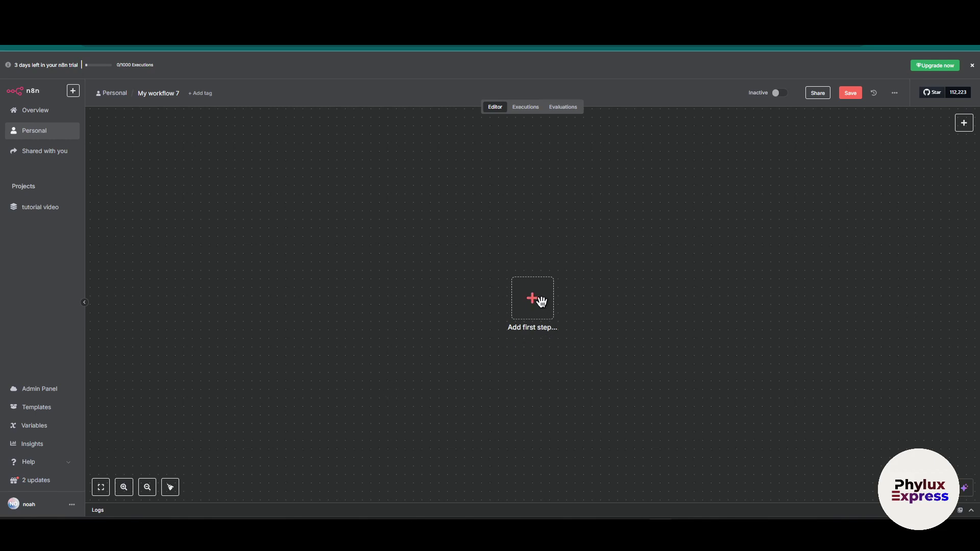
Add a 'When clicking Execute workflow' manual trigger and open the next-node list
{"action": "left_click", "coordinate": [540, 301]}
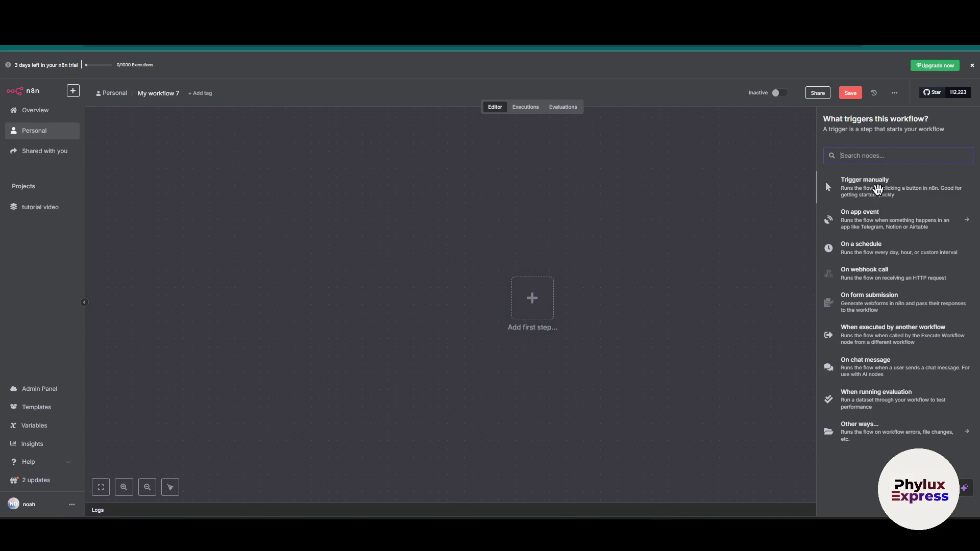
{"action": "left_click", "coordinate": [875, 188]}
{"action": "mouse_move", "coordinate": [551, 321]}
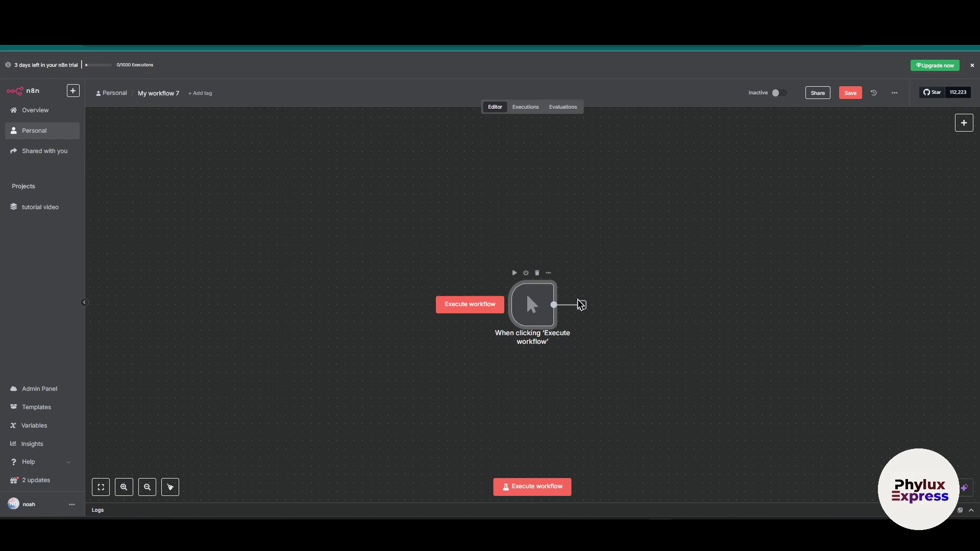
{"action": "left_click", "coordinate": [539, 274]}
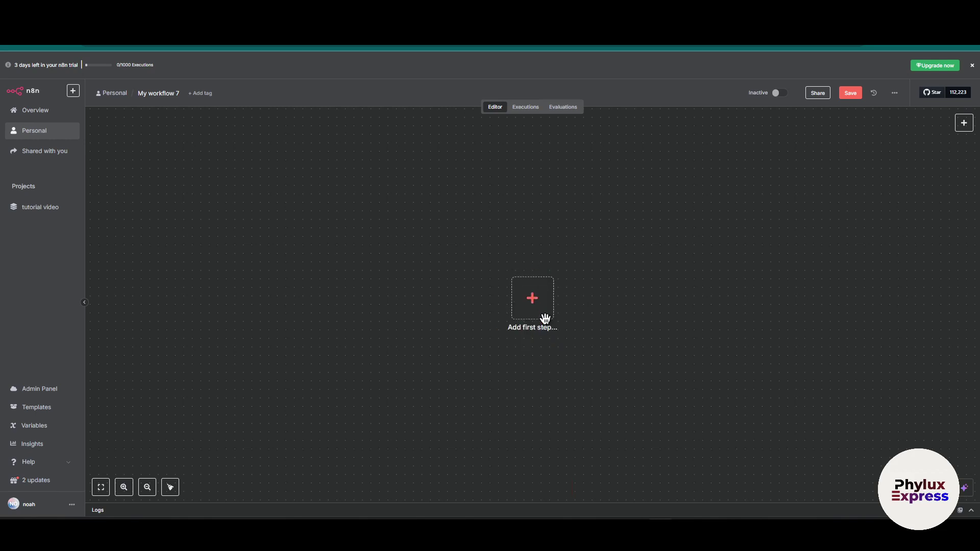
{"action": "left_click", "coordinate": [541, 314]}
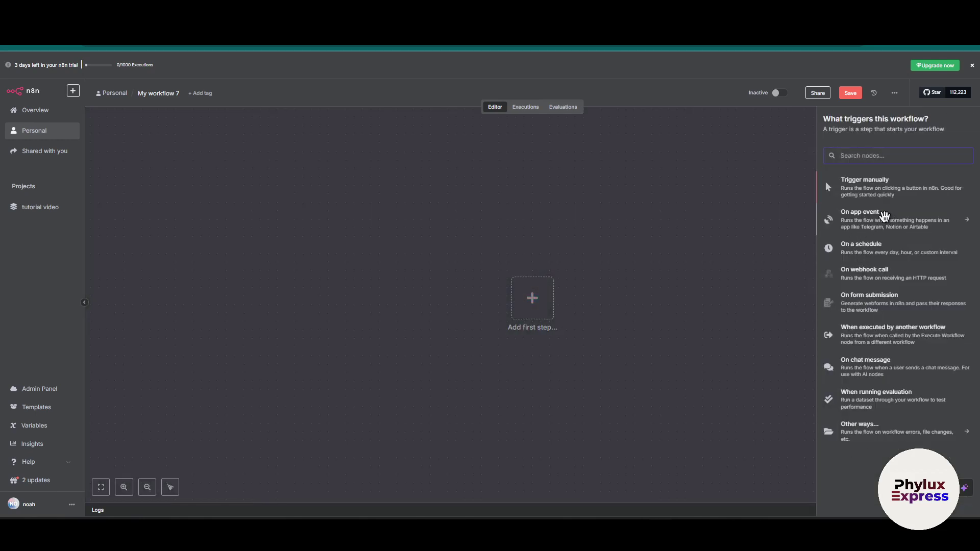
{"action": "left_click", "coordinate": [867, 187]}
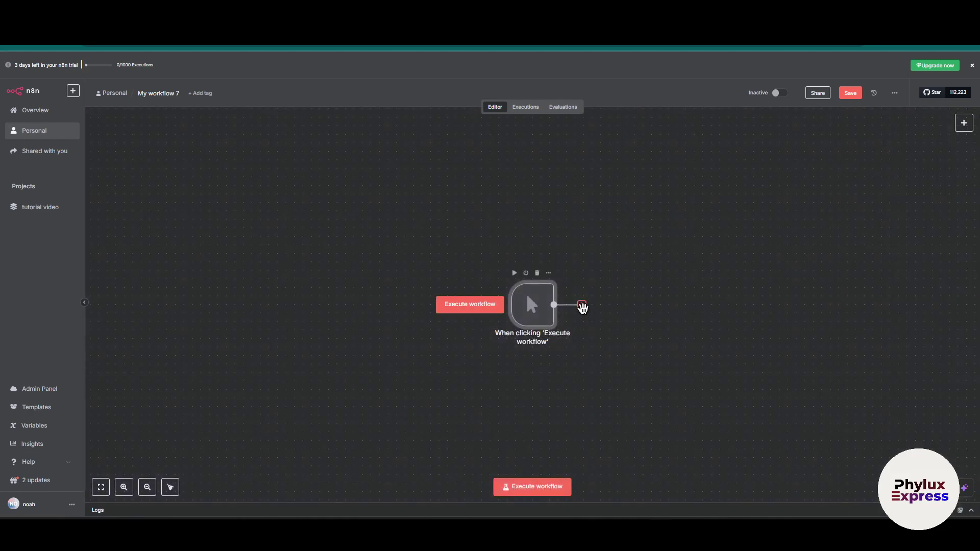
{"action": "left_click", "coordinate": [582, 305]}
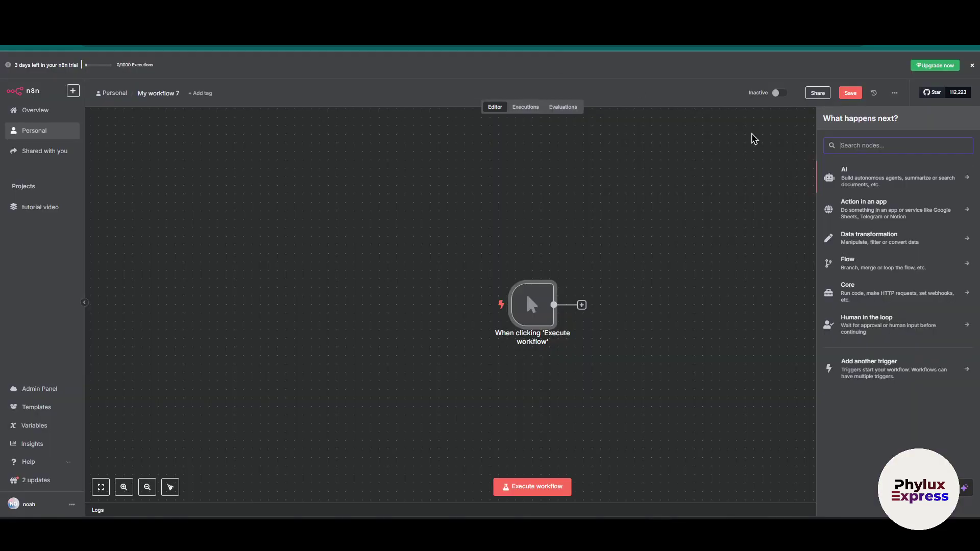
Search 'fresh' and add a Freshdesk node with the Create a contact action
{"action": "type", "text": "freshdesk"}
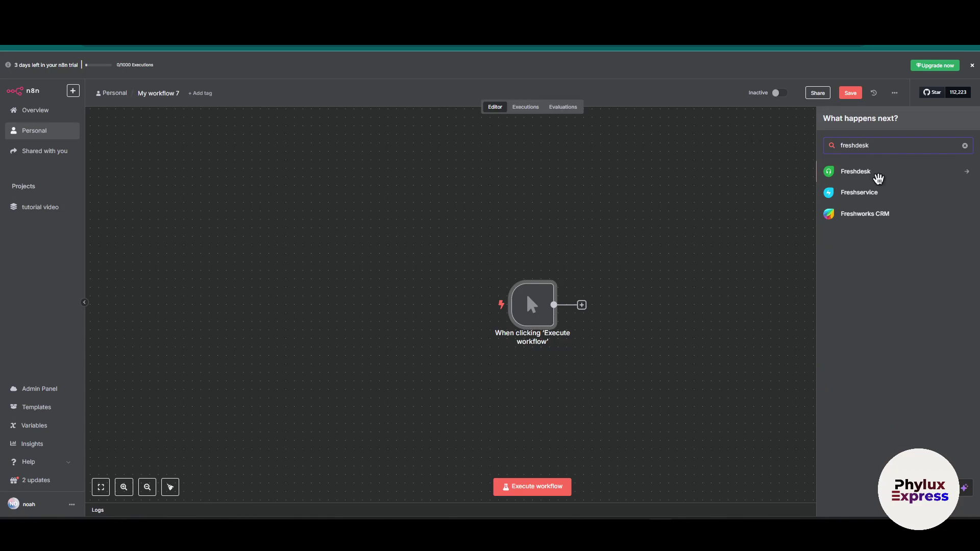
{"action": "left_click", "coordinate": [876, 176]}
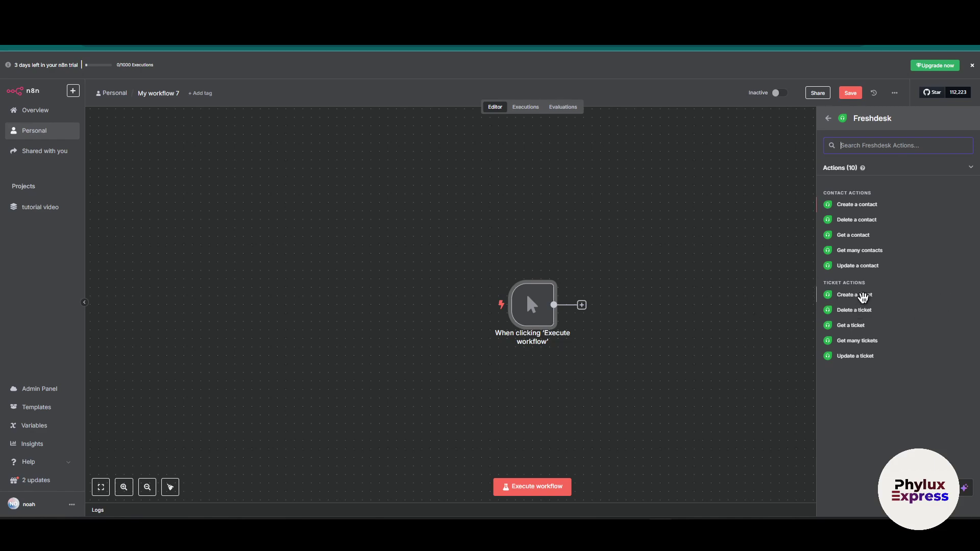
{"action": "left_click", "coordinate": [919, 207]}
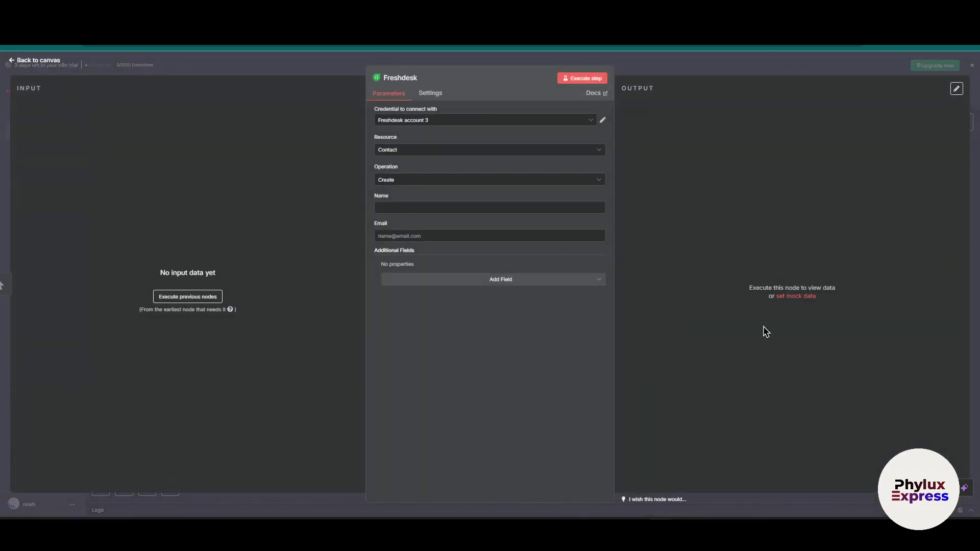
Create a new Freshdesk credential and check its empty API Key and Domain fields
{"action": "left_click", "coordinate": [441, 120]}
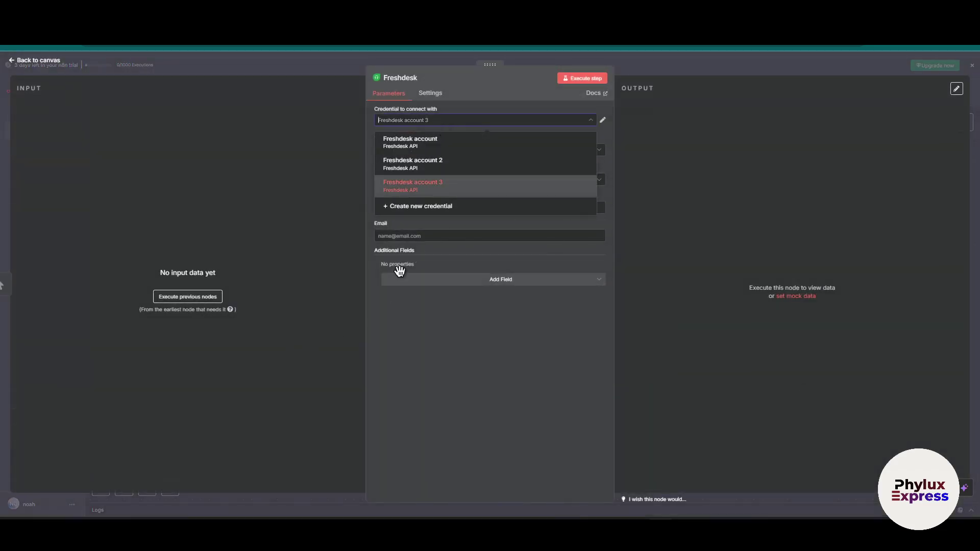
{"action": "left_click", "coordinate": [435, 207]}
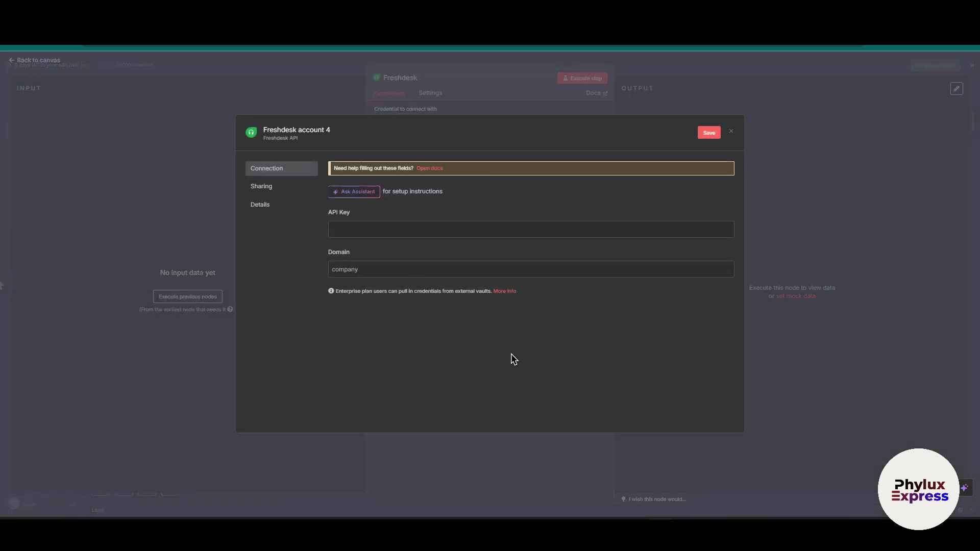
{"action": "triple_click", "coordinate": [329, 214]}
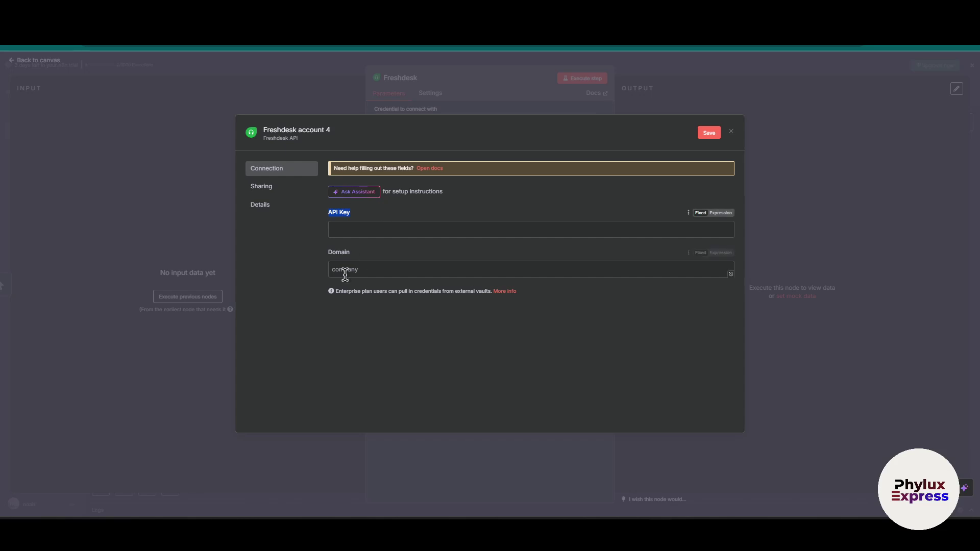
{"action": "triple_click", "coordinate": [331, 253]}
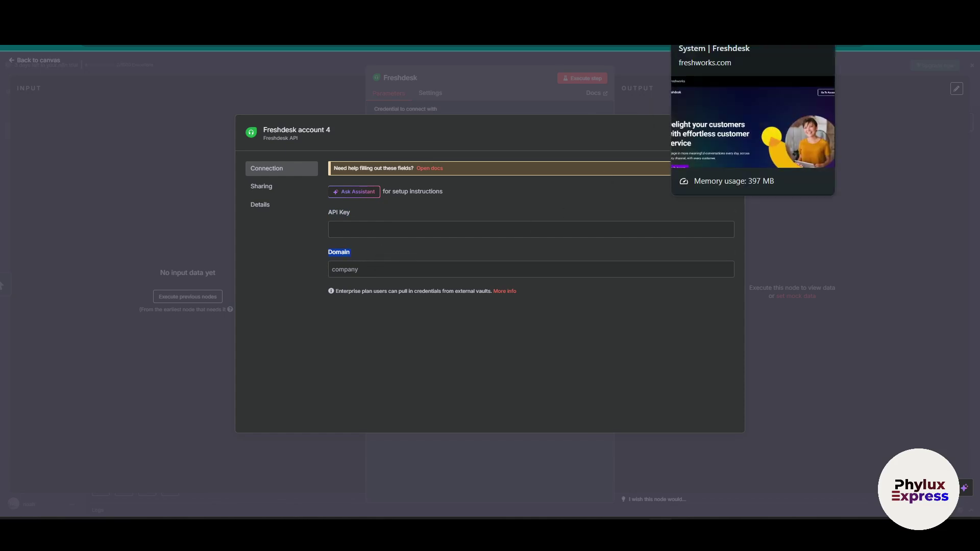
{"action": "left_click", "coordinate": [725, 36]}
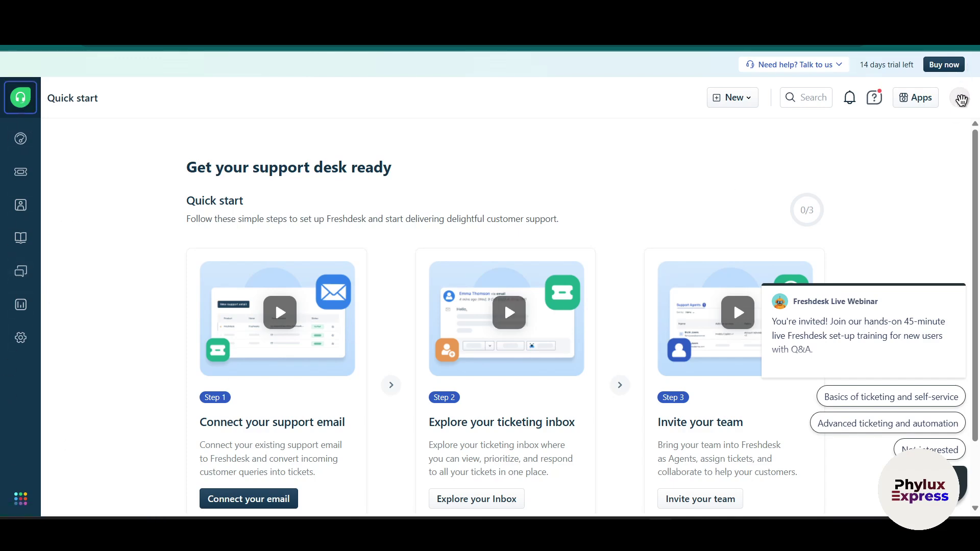
Go to Freshdesk's Profile settings through the avatar menu
{"action": "left_click", "coordinate": [961, 99]}
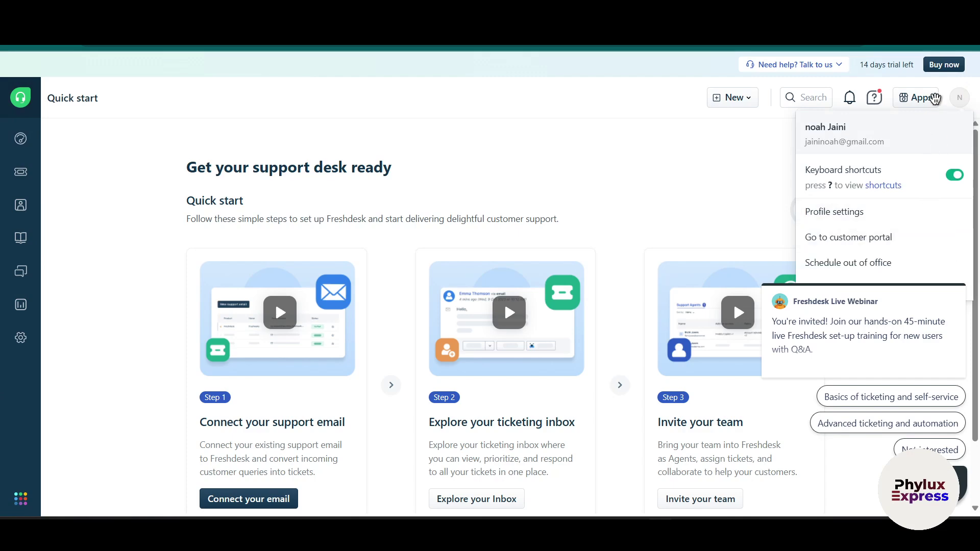
{"action": "left_click", "coordinate": [957, 98]}
{"action": "left_click", "coordinate": [960, 101]}
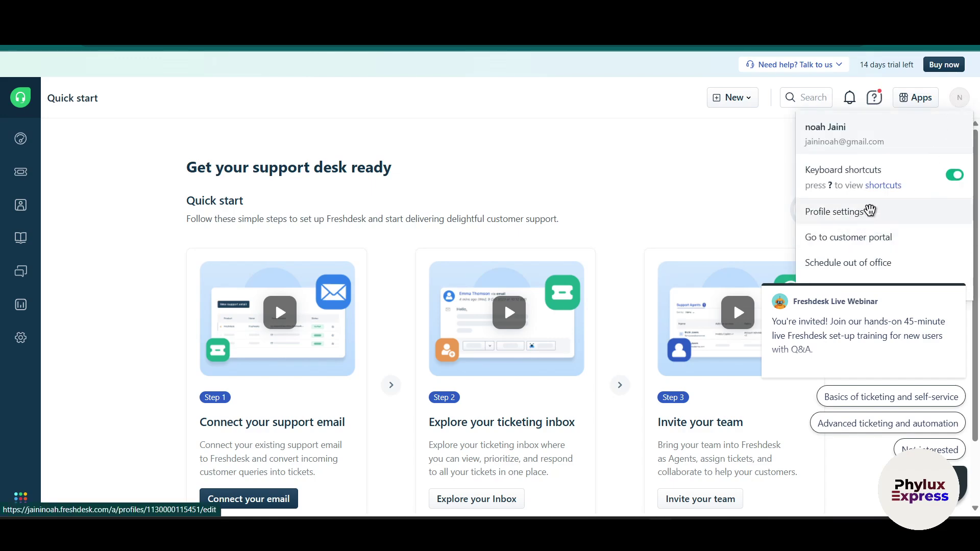
{"action": "left_click", "coordinate": [870, 210]}
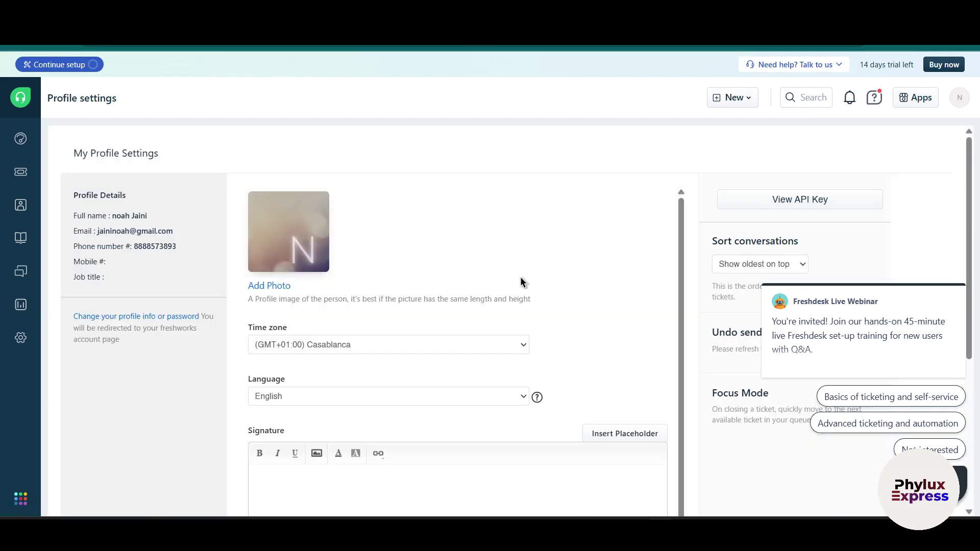
Dismiss the webinar popup and pass the reCAPTCHA to reveal the API key
{"action": "left_click", "coordinate": [957, 274]}
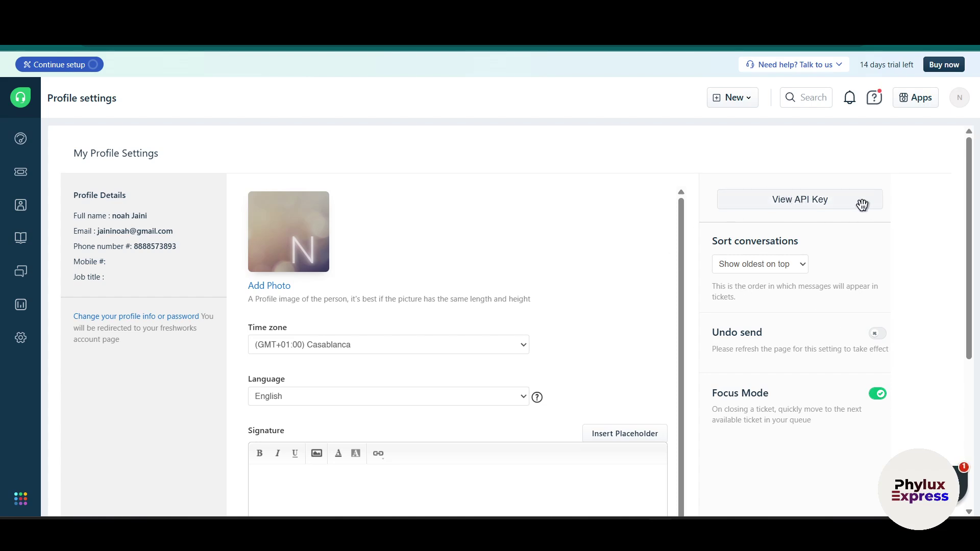
{"action": "left_click", "coordinate": [836, 203]}
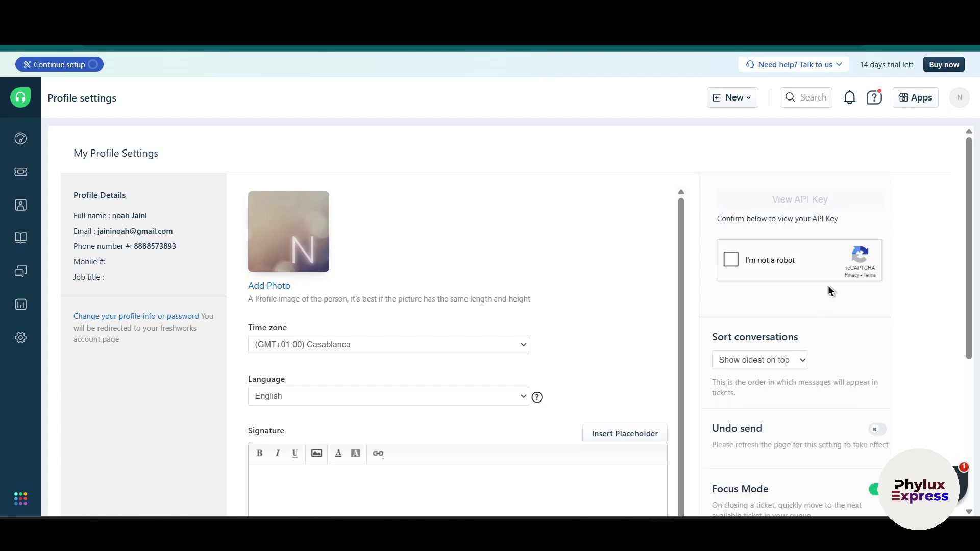
{"action": "left_click", "coordinate": [731, 260]}
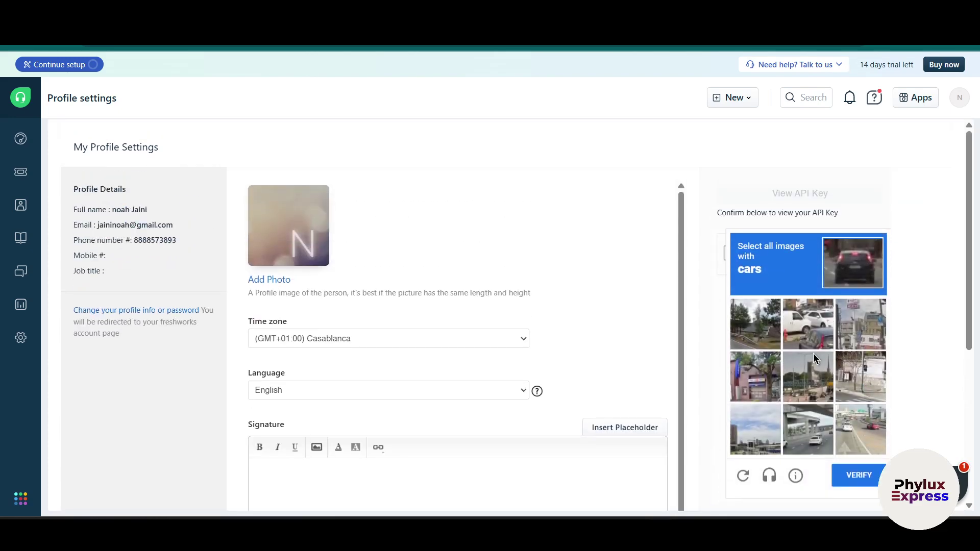
{"action": "left_click", "coordinate": [808, 312]}
{"action": "left_click", "coordinate": [805, 422]}
{"action": "left_click", "coordinate": [851, 441]}
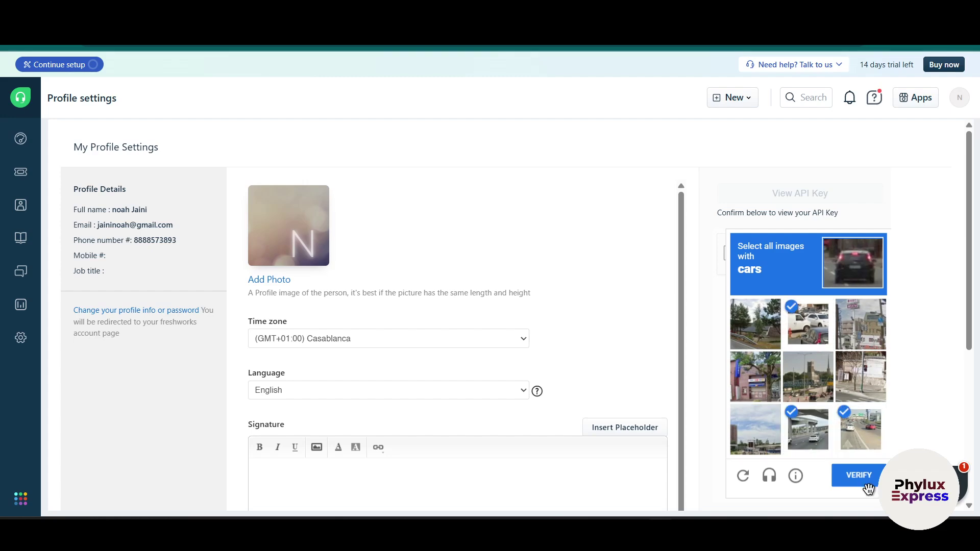
{"action": "left_click", "coordinate": [865, 482]}
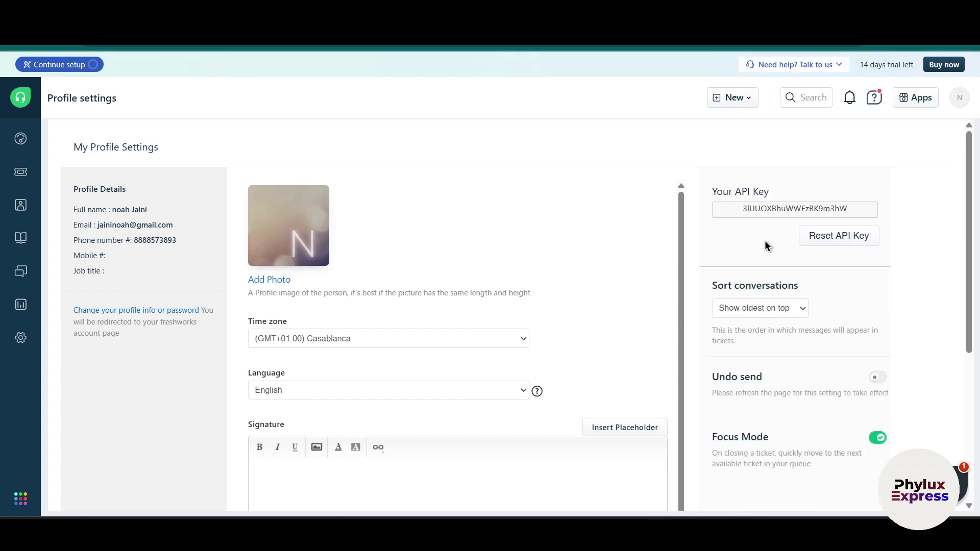
Copy the revealed API key and return to the n8n credential dialog
{"action": "left_click_drag", "start_coordinate": [707, 197], "coordinate": [770, 198]}
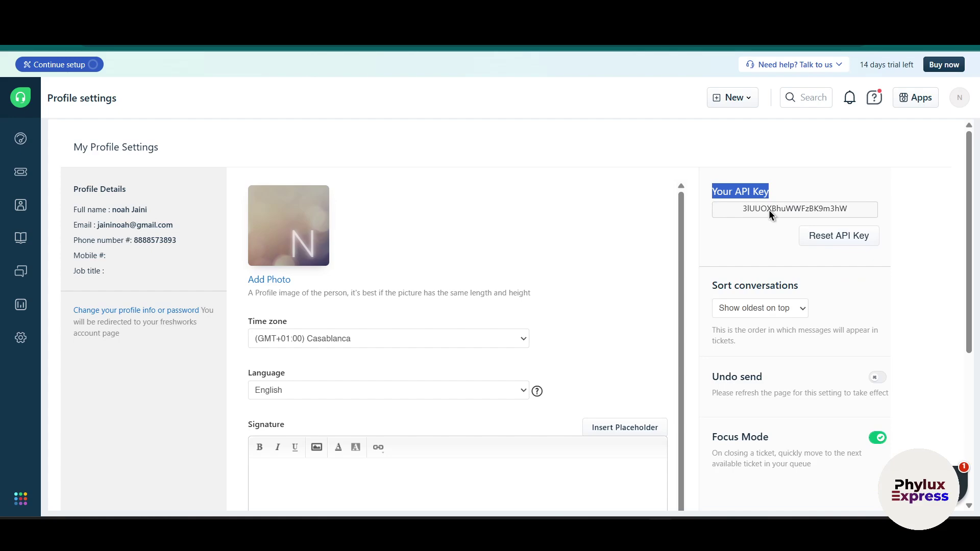
{"action": "double_click", "coordinate": [769, 210]}
{"action": "right_click", "coordinate": [769, 210]}
{"action": "left_click", "coordinate": [601, 224]}
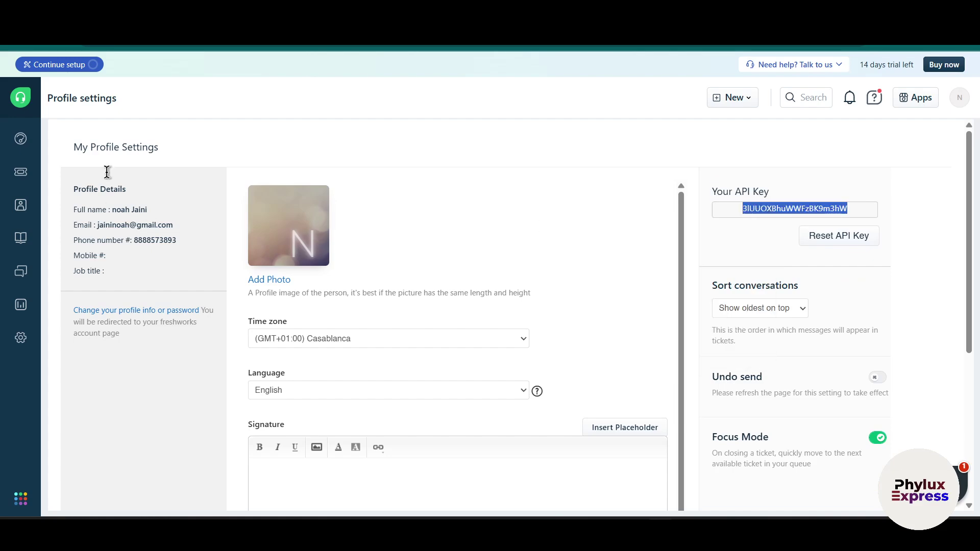
{"action": "key", "text": "alt+Tab"}
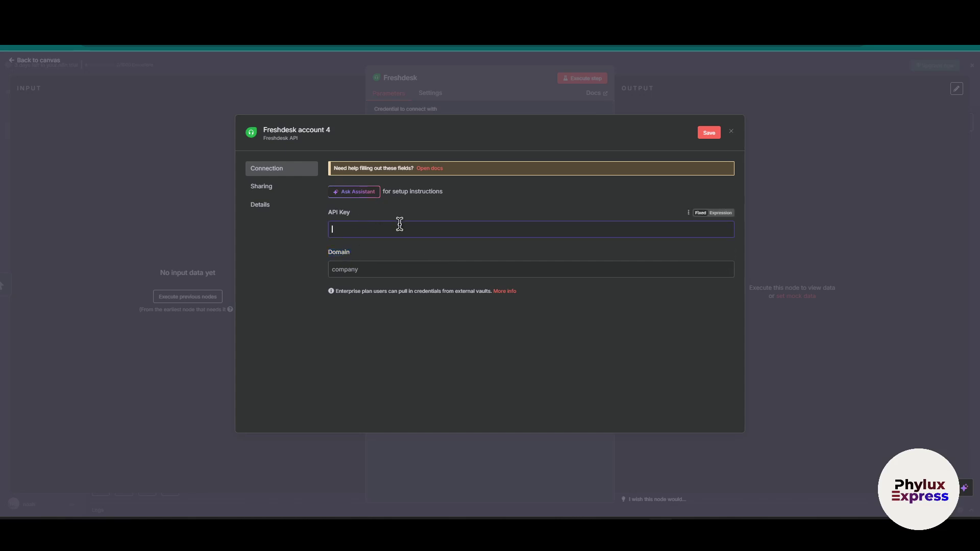
Paste the copied key into the credential's API Key field
{"action": "key", "text": "ctrl+v"}
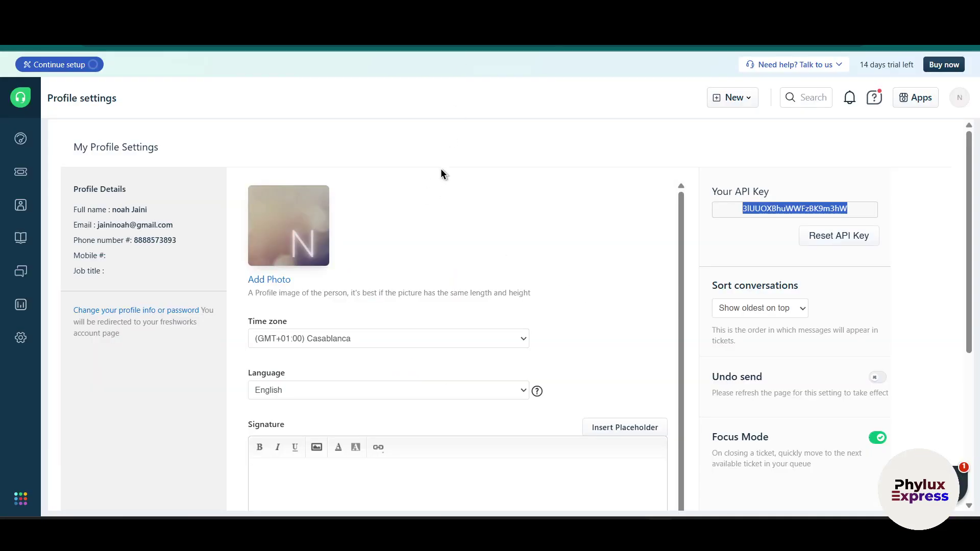
Move the profile settings into their own window and select the helpdesk subdomain in the URL
{"action": "left_click_drag", "start_coordinate": [467, 9], "coordinate": [490, 107]}
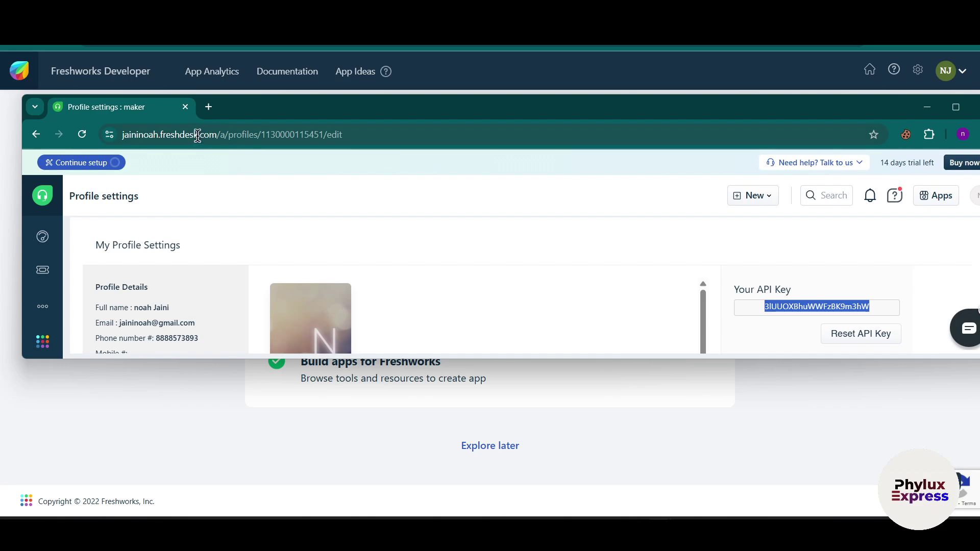
{"action": "left_click", "coordinate": [156, 135]}
{"action": "double_click", "coordinate": [157, 137]}
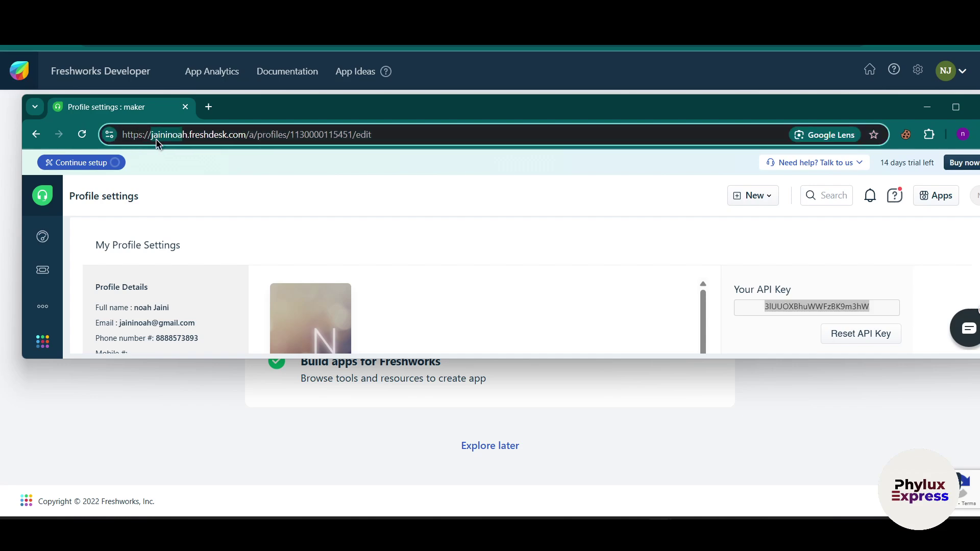
{"action": "left_click", "coordinate": [177, 135]}
{"action": "left_click_drag", "start_coordinate": [186, 137], "coordinate": [156, 145]}
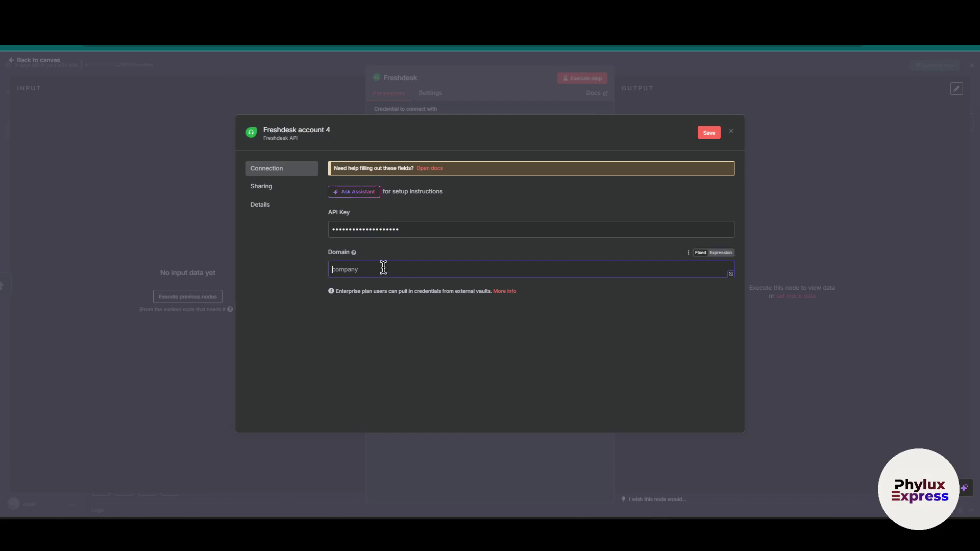
Paste the subdomain into Domain and save the Freshdesk account 4 credential
{"action": "key", "text": "ctrl+v"}
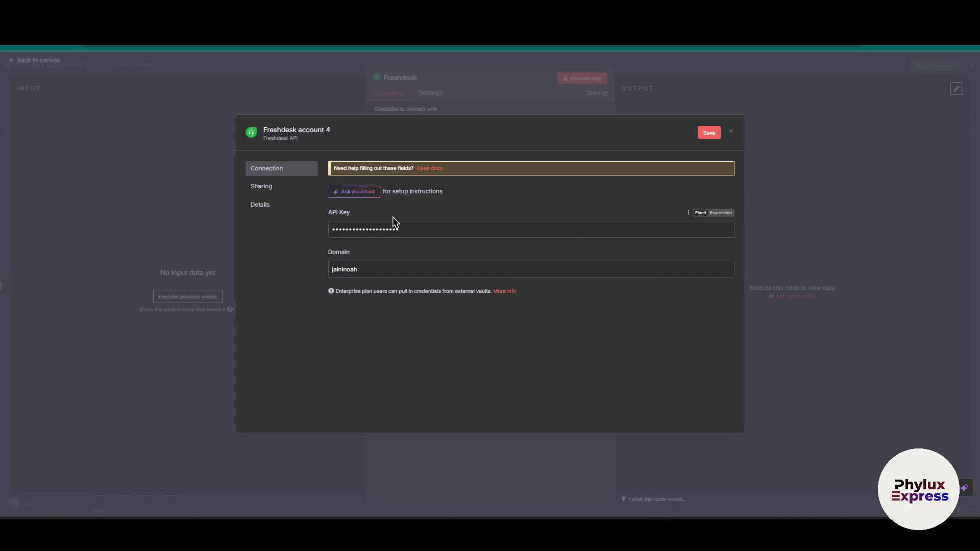
{"action": "left_click", "coordinate": [709, 132]}
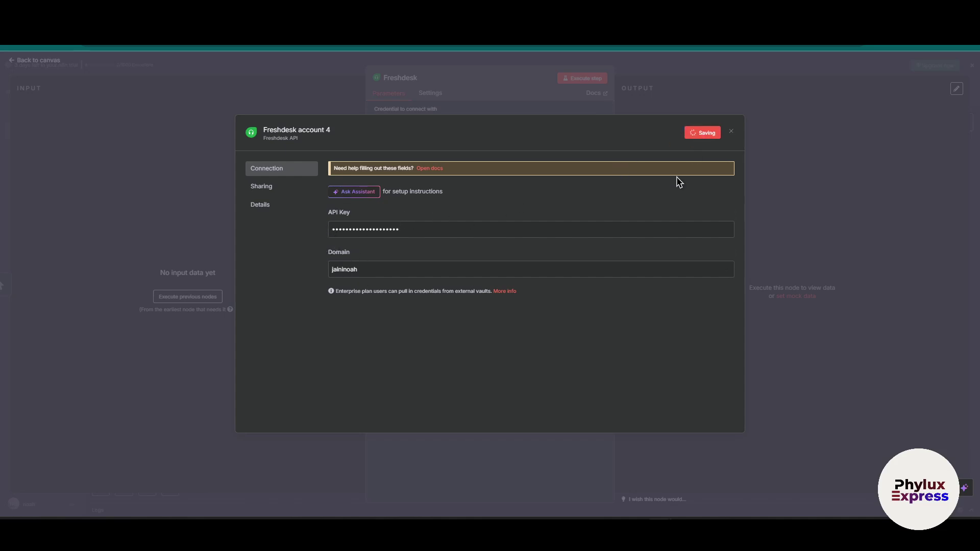
{"action": "left_click", "coordinate": [730, 131]}
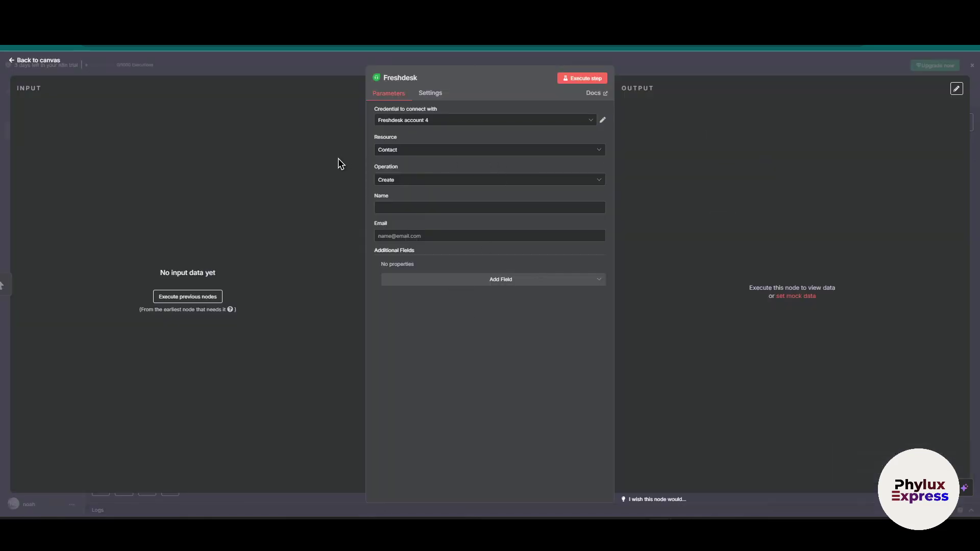
Set the Freshdesk node's Resource to Contact and Operation to Create
{"action": "left_click", "coordinate": [472, 148]}
{"action": "left_click", "coordinate": [472, 146]}
{"action": "left_click", "coordinate": [403, 150]}
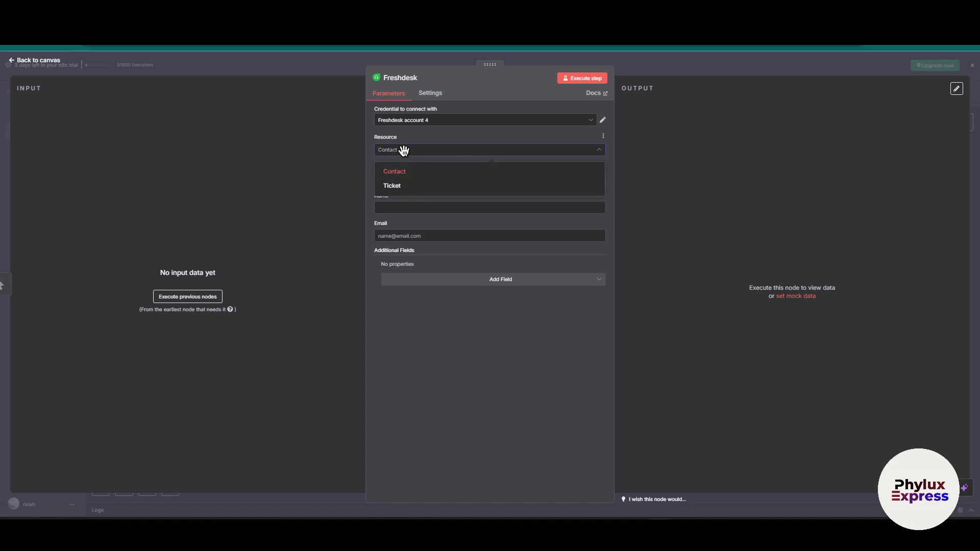
{"action": "left_click", "coordinate": [403, 150]}
{"action": "left_click", "coordinate": [414, 182]}
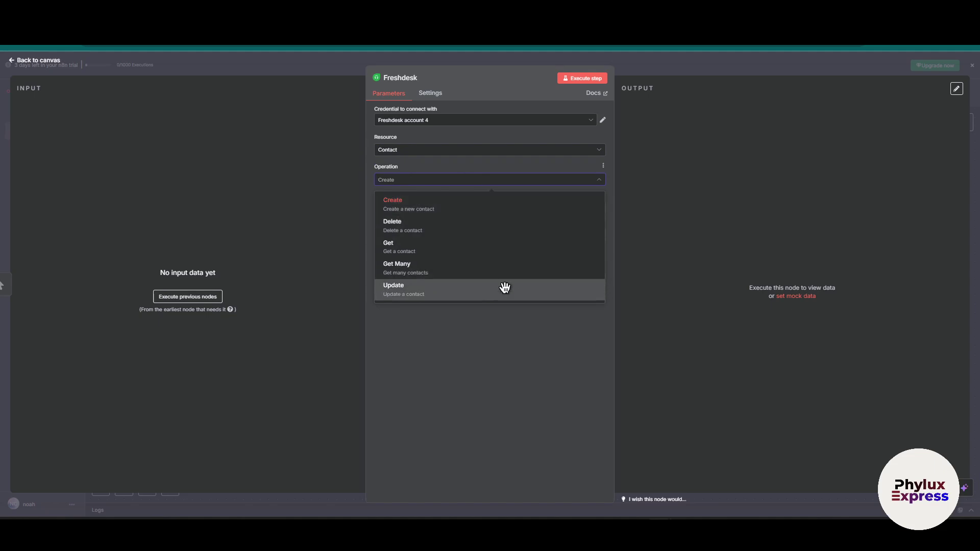
{"action": "left_click", "coordinate": [549, 202]}
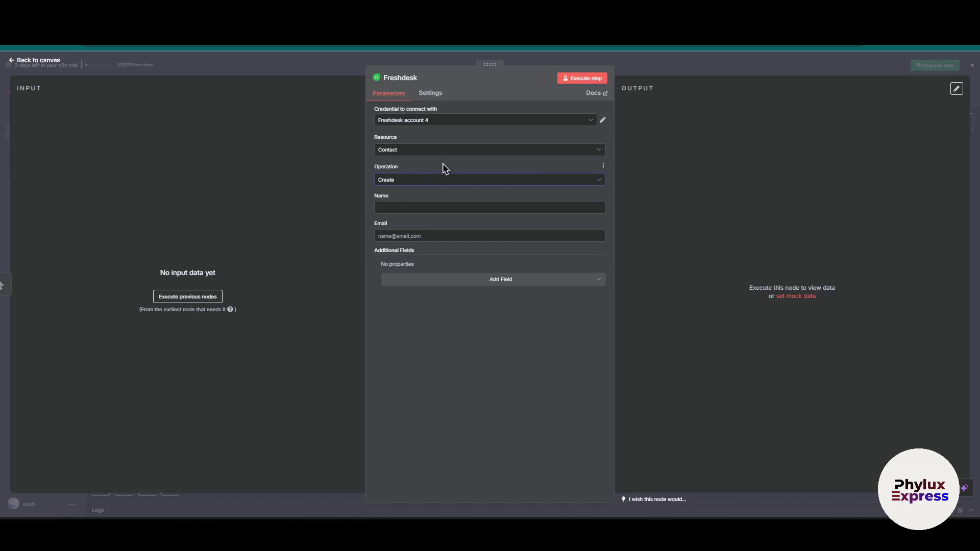
Fill in the new contact's name and begin entering their e-mail address
{"action": "left_click", "coordinate": [434, 208]}
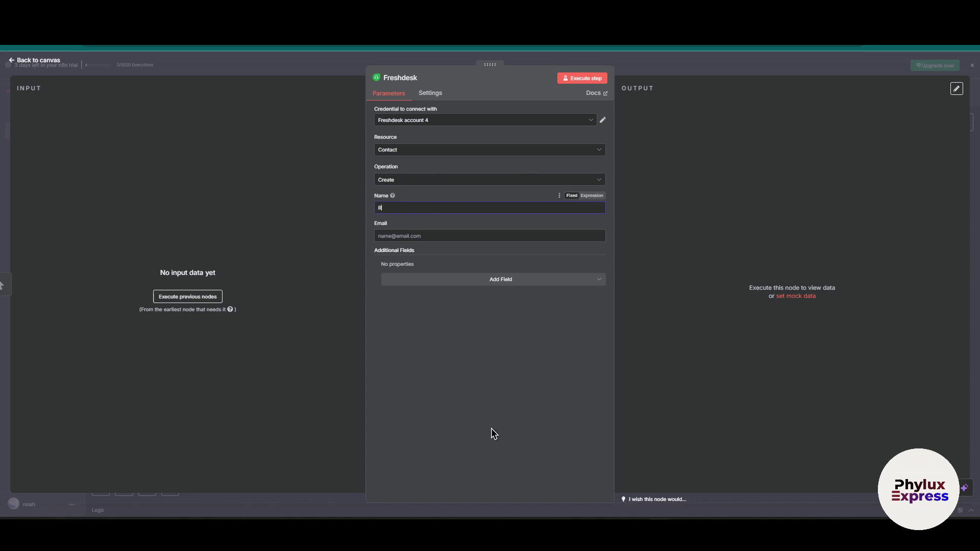
{"action": "left_click", "coordinate": [410, 237]}
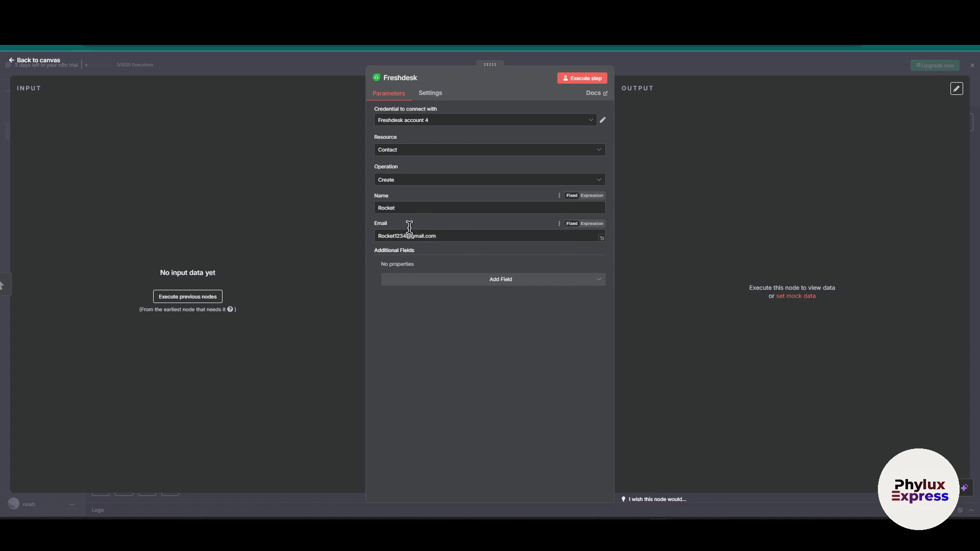
Add a Job Title field to the contact and set it to 'freelancer'
{"action": "left_click", "coordinate": [490, 279]}
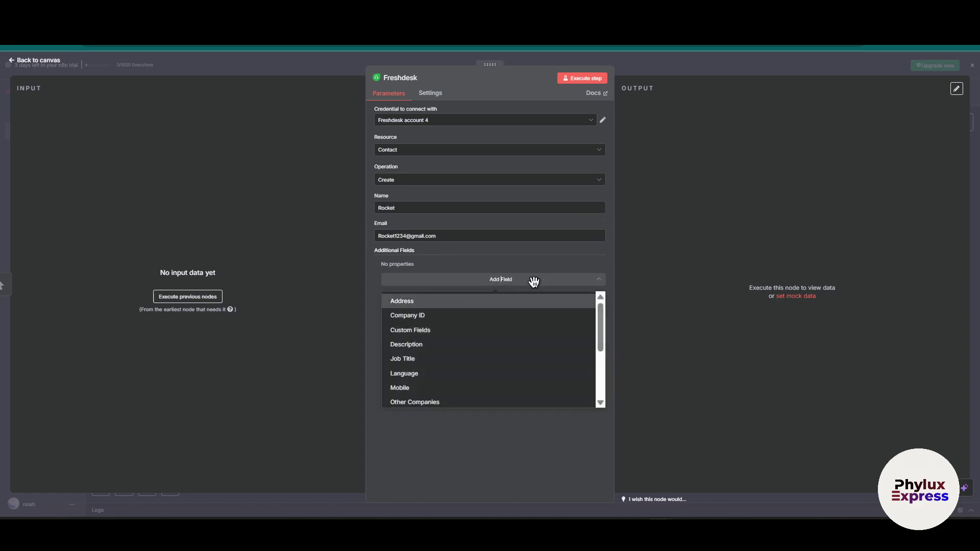
{"action": "scroll", "coordinate": [437, 332], "scroll_direction": "down", "scroll_amount": 3}
{"action": "scroll", "coordinate": [447, 370], "scroll_direction": "up", "scroll_amount": 5}
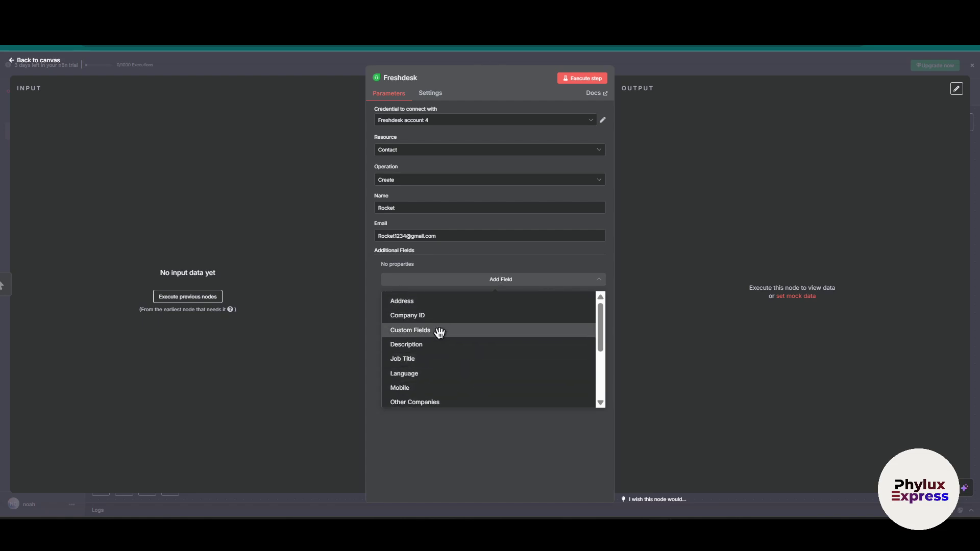
{"action": "left_click", "coordinate": [426, 361]}
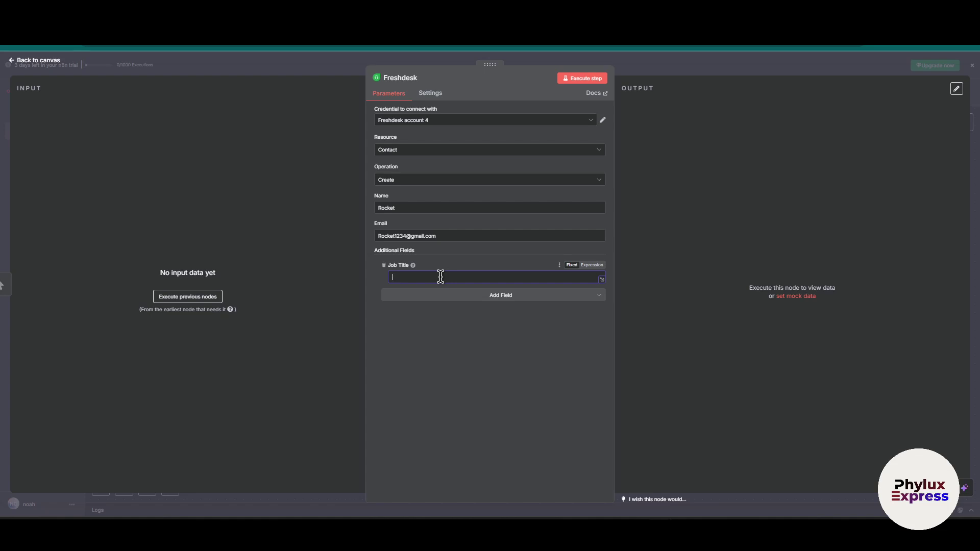
{"action": "type", "text": "freelancer"}
Add a Mobile field with the contact's mobile number and a Description 'hello how are'
{"action": "left_click", "coordinate": [487, 296]}
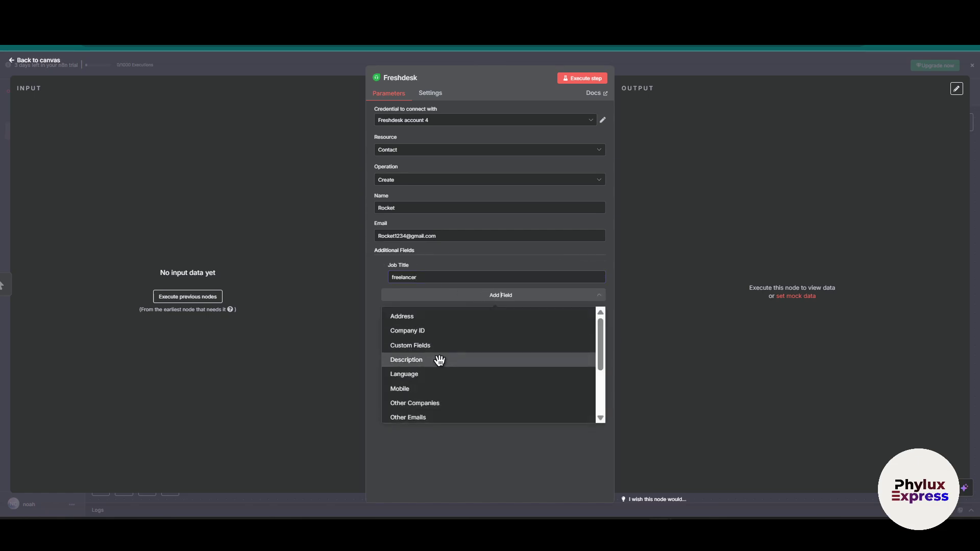
{"action": "left_click", "coordinate": [408, 388]}
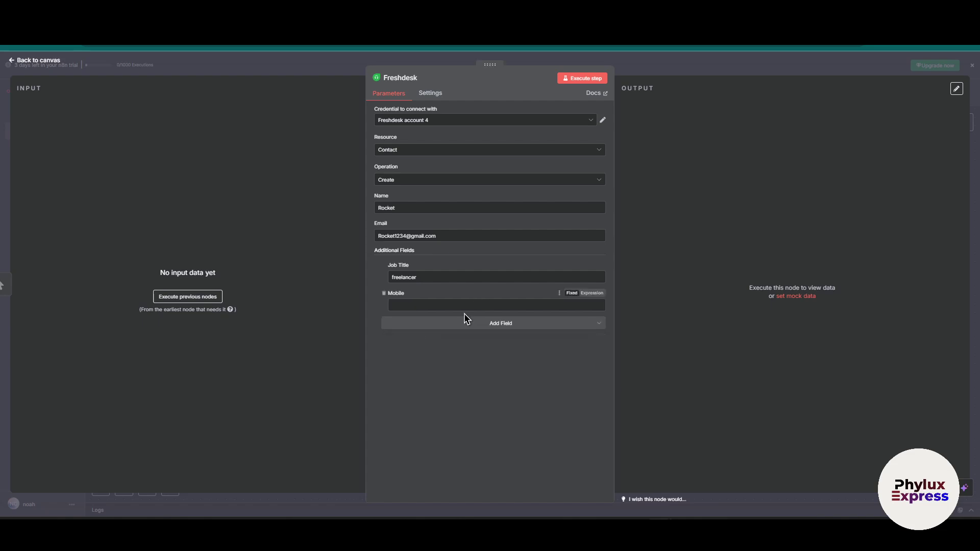
{"action": "left_click", "coordinate": [468, 305]}
{"action": "left_click", "coordinate": [524, 323]}
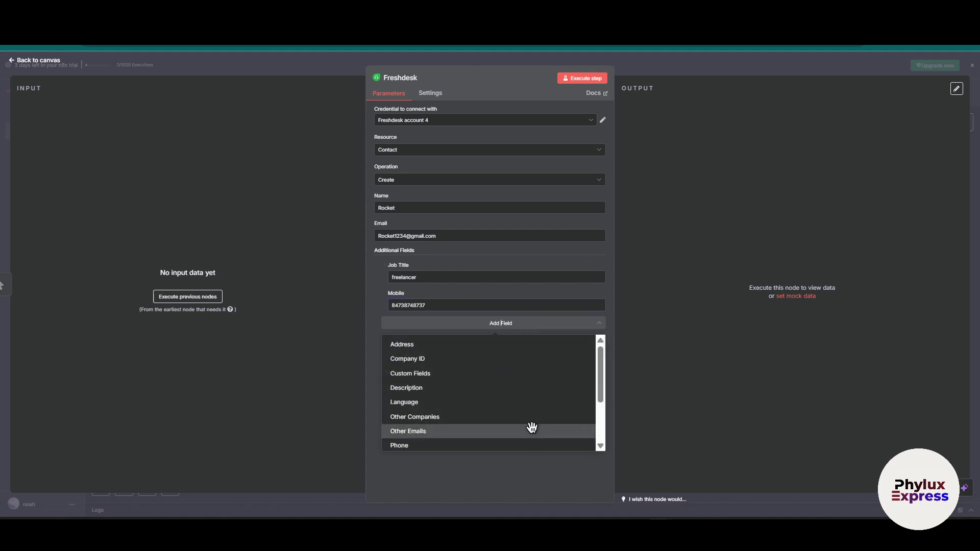
{"action": "scroll", "coordinate": [500, 427], "scroll_direction": "down", "scroll_amount": 4}
{"action": "scroll", "coordinate": [459, 444], "scroll_direction": "up", "scroll_amount": 4}
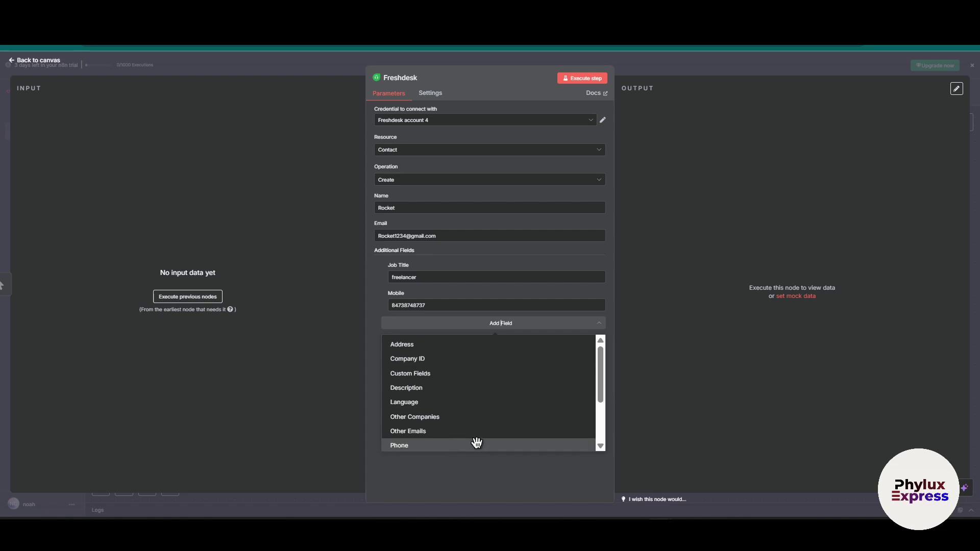
{"action": "left_click", "coordinate": [447, 388]}
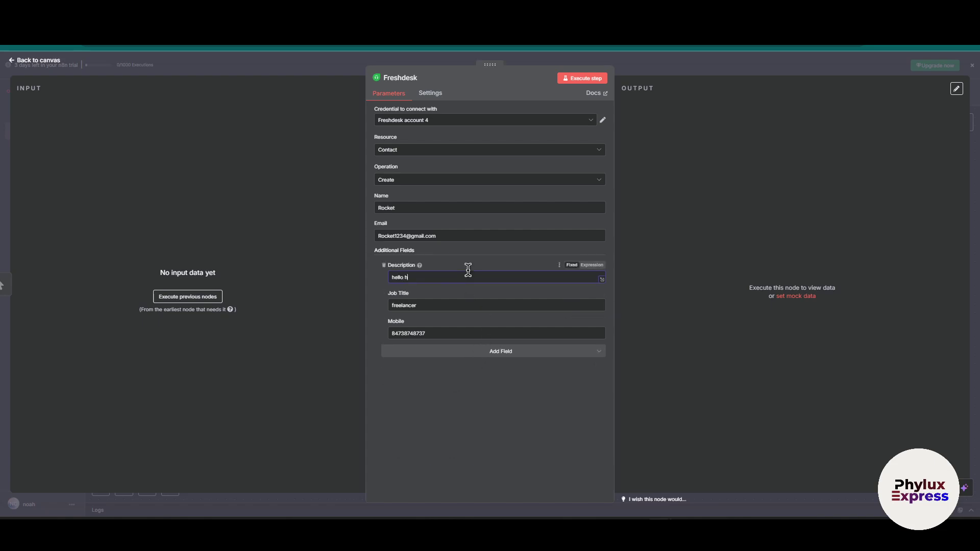
{"action": "left_click", "coordinate": [519, 431]}
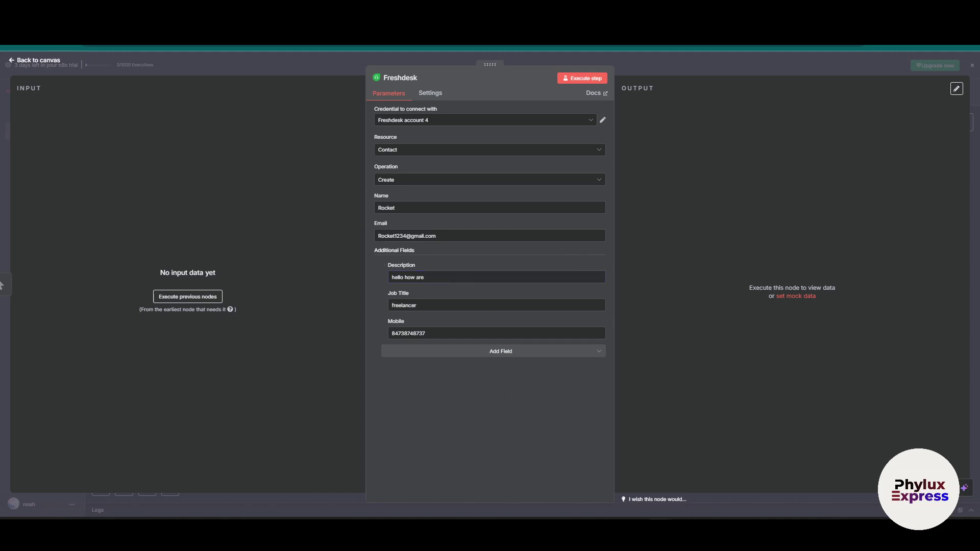
Execute the workflow so the manual trigger and Freshdesk create-contact node each output one item
{"action": "left_click", "coordinate": [693, 73]}
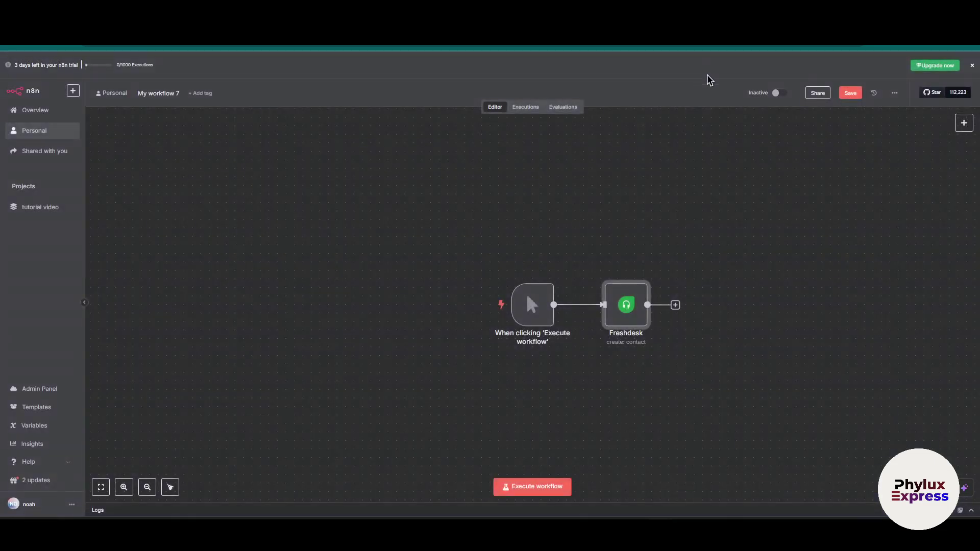
{"action": "double_click", "coordinate": [540, 314]}
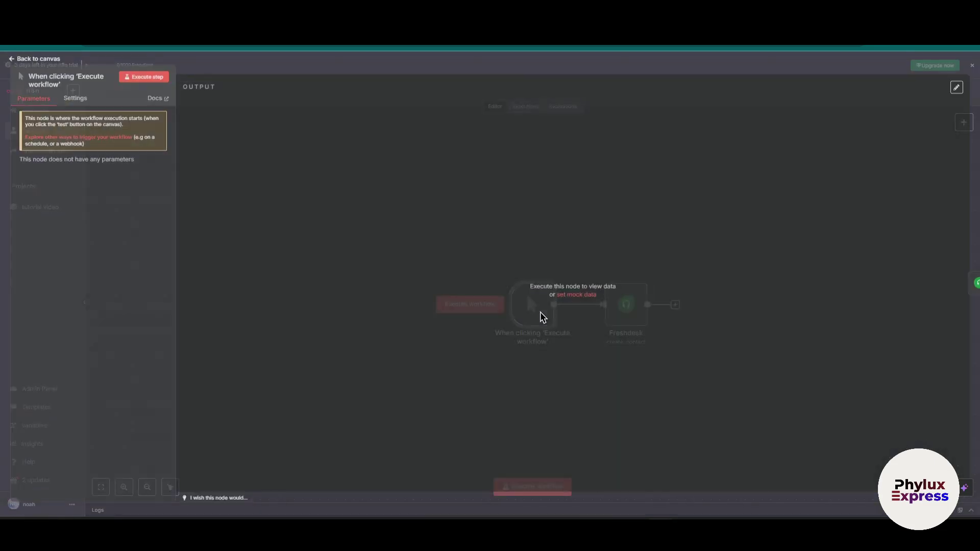
{"action": "left_click", "coordinate": [469, 70]}
{"action": "left_click", "coordinate": [541, 491]}
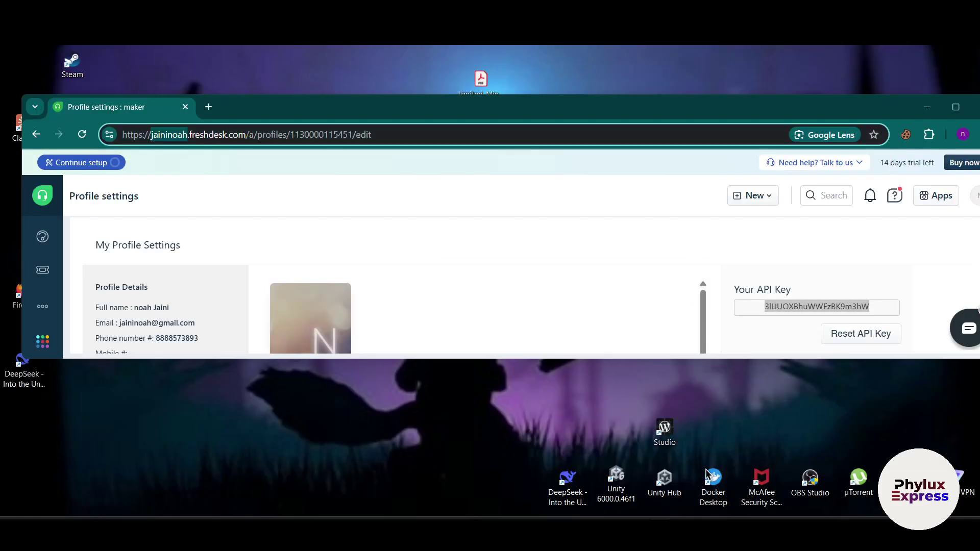
In Freshdesk Contacts, open the new contact and check title freelancer, mobile and About 'hello how are'
{"action": "left_click", "coordinate": [735, 449]}
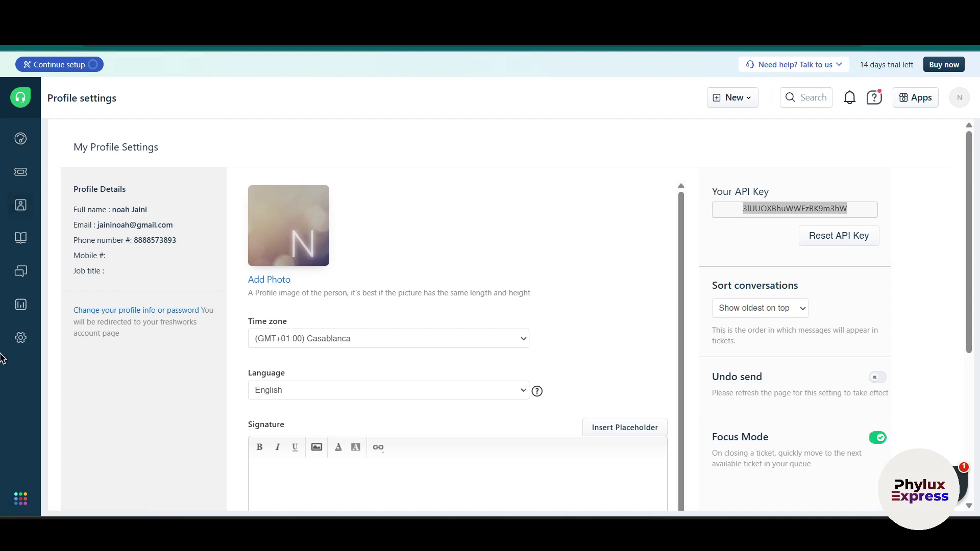
{"action": "mouse_move", "coordinate": [19, 204]}
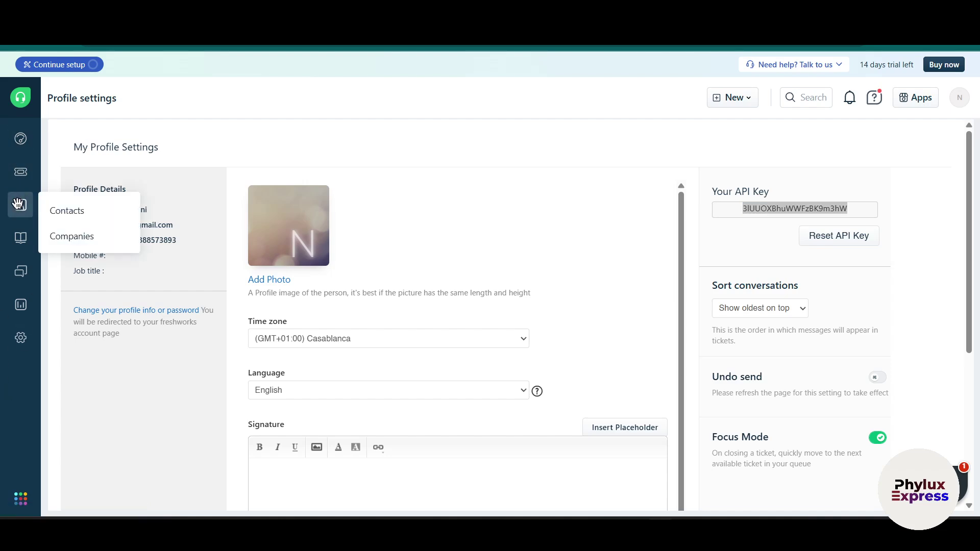
{"action": "left_click", "coordinate": [66, 211]}
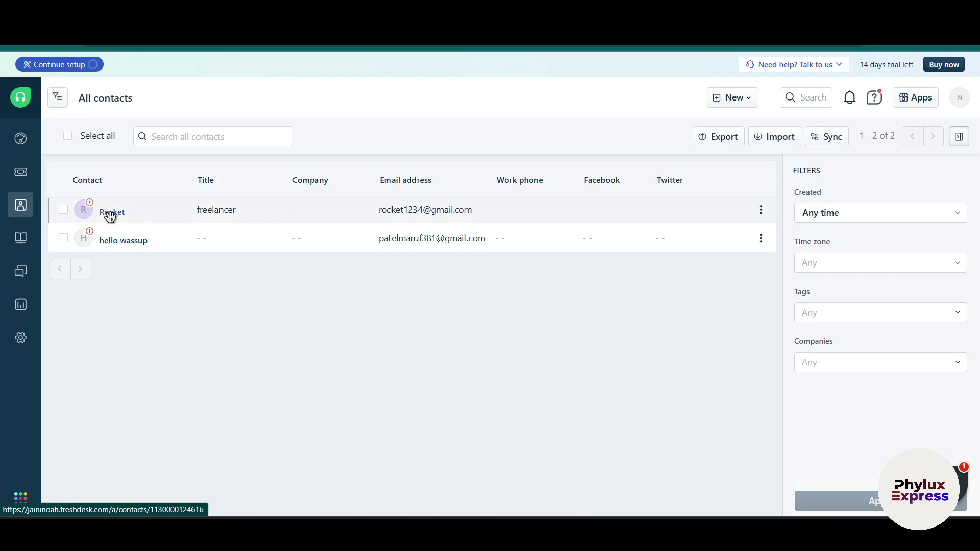
{"action": "left_click", "coordinate": [112, 219]}
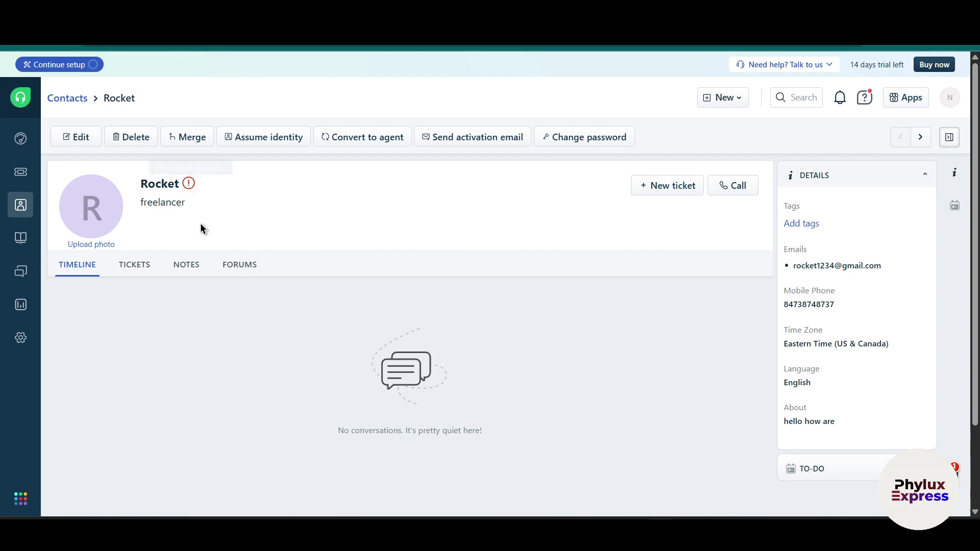
{"action": "scroll", "coordinate": [255, 372], "scroll_direction": "down", "scroll_amount": 1}
{"action": "scroll", "coordinate": [255, 357], "scroll_direction": "up", "scroll_amount": 1}
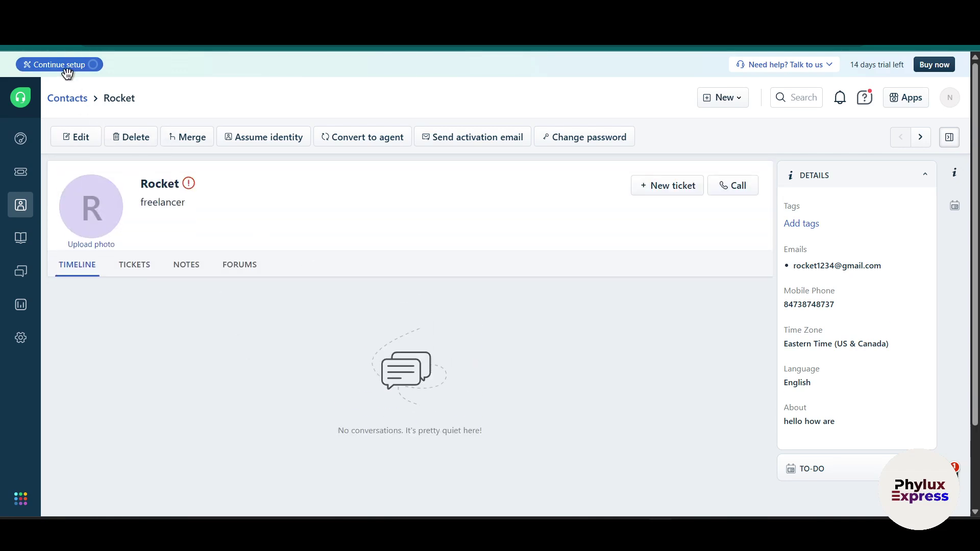